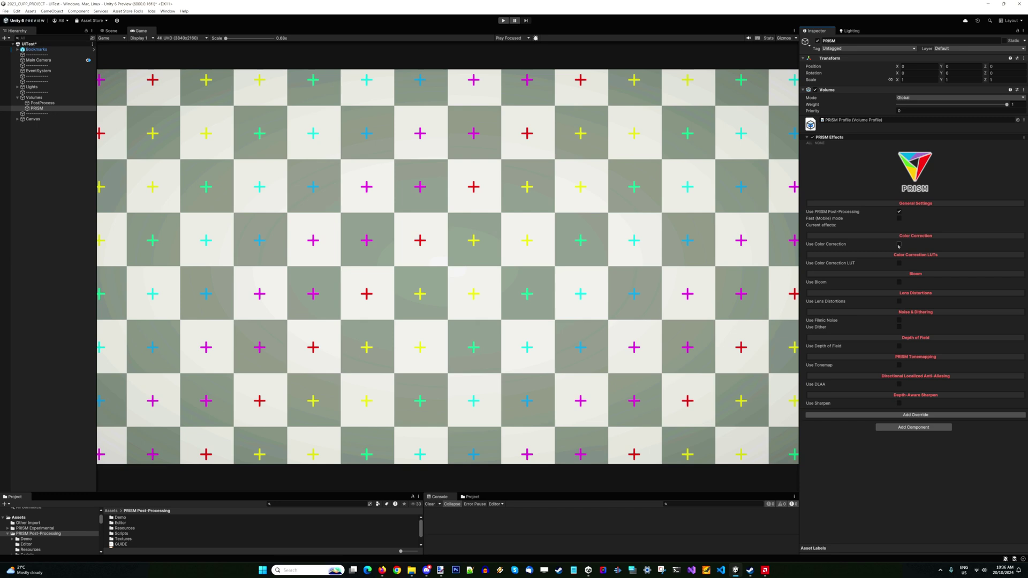
Enable colour correction and set temperature 11287, tint -0.005 and exposure compensation 0.13.
{"action": "left_click", "coordinate": [899, 245]}
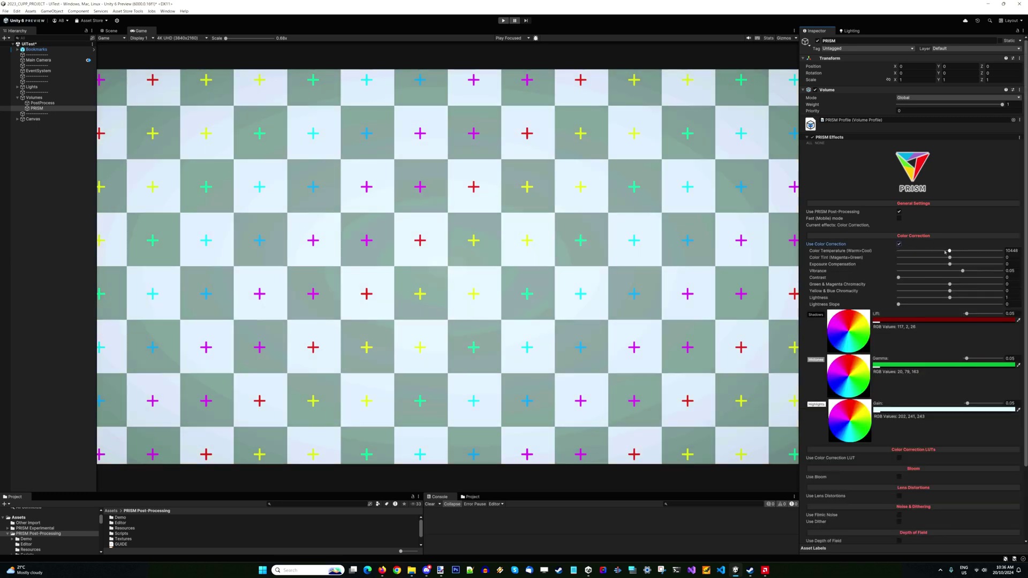
{"action": "mouse_move", "coordinate": [949, 251]}
{"action": "left_mouse_down"}
{"action": "mouse_move", "coordinate": [920, 251]}
{"action": "mouse_move", "coordinate": [946, 252]}
{"action": "left_mouse_up"}
{"action": "left_click", "coordinate": [641, 258]}
{"action": "left_click_drag", "start_coordinate": [946, 251], "coordinate": [954, 251]}
{"action": "left_click", "coordinate": [717, 269]}
{"action": "left_click_drag", "start_coordinate": [950, 259], "coordinate": [923, 270]}
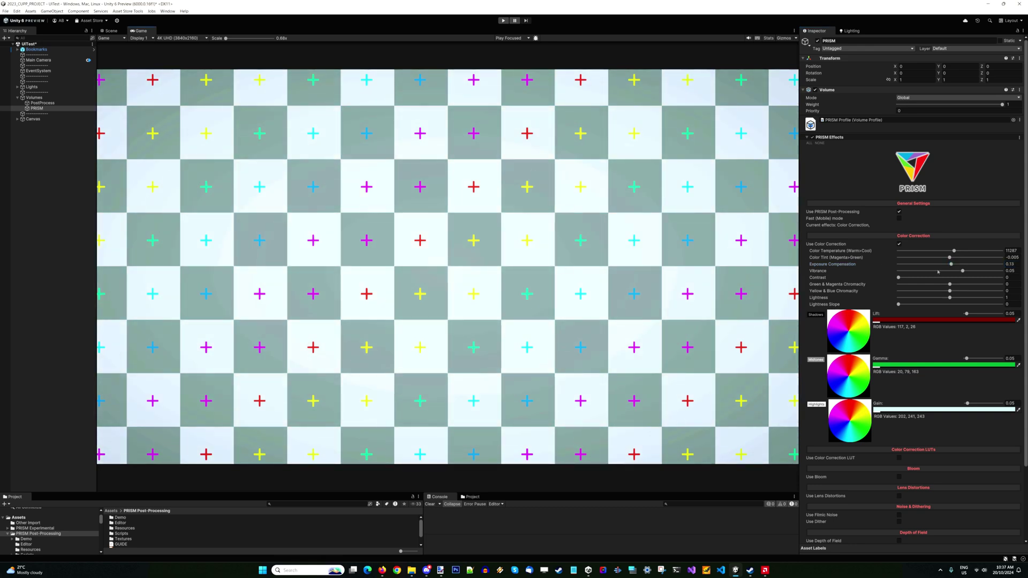
{"action": "scroll", "coordinate": [931, 300], "scroll_direction": "down", "scroll_amount": 3}
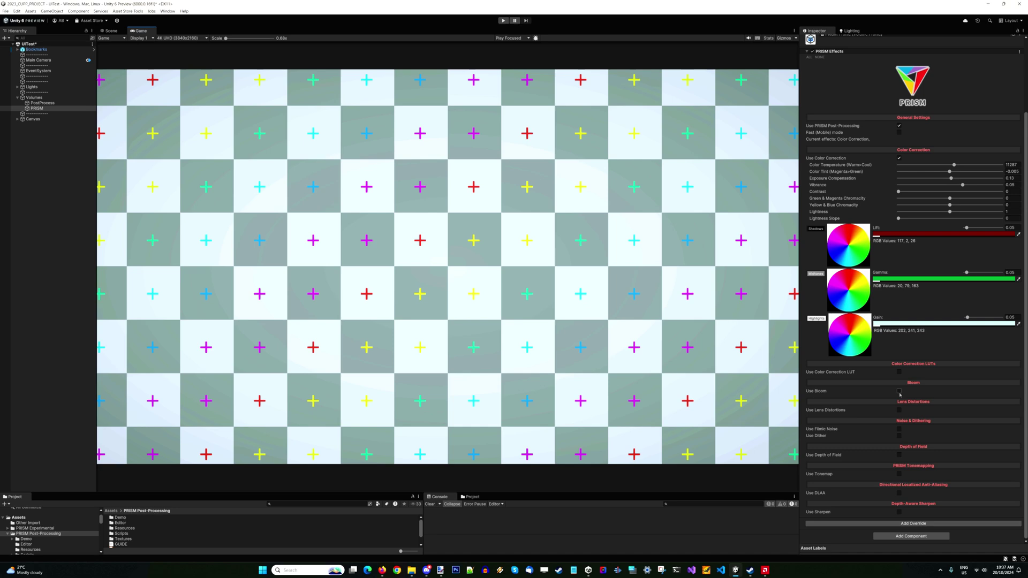
Enable bloom and bring its intensity down to around 0.155.
{"action": "left_click", "coordinate": [899, 392]}
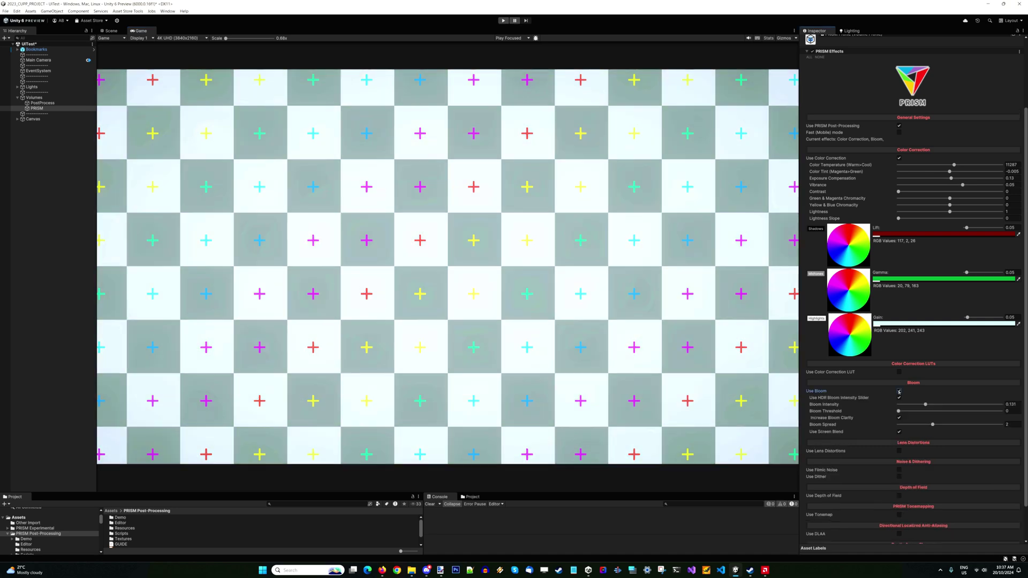
{"action": "scroll", "coordinate": [899, 392], "scroll_direction": "down", "scroll_amount": 2}
{"action": "left_click_drag", "start_coordinate": [925, 368], "coordinate": [954, 384]}
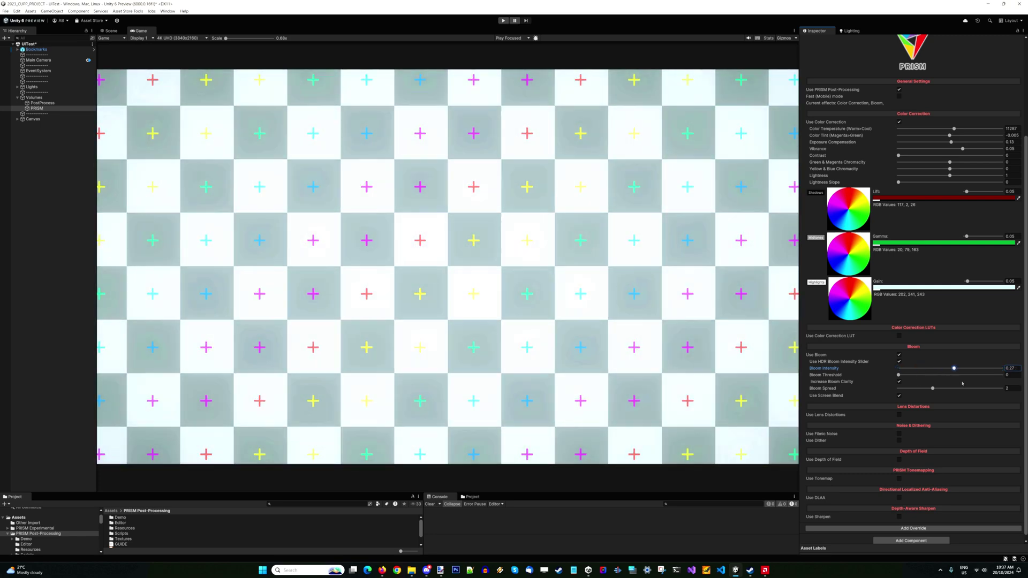
{"action": "left_click_drag", "start_coordinate": [962, 383], "coordinate": [933, 386]}
{"action": "left_click", "coordinate": [717, 362]}
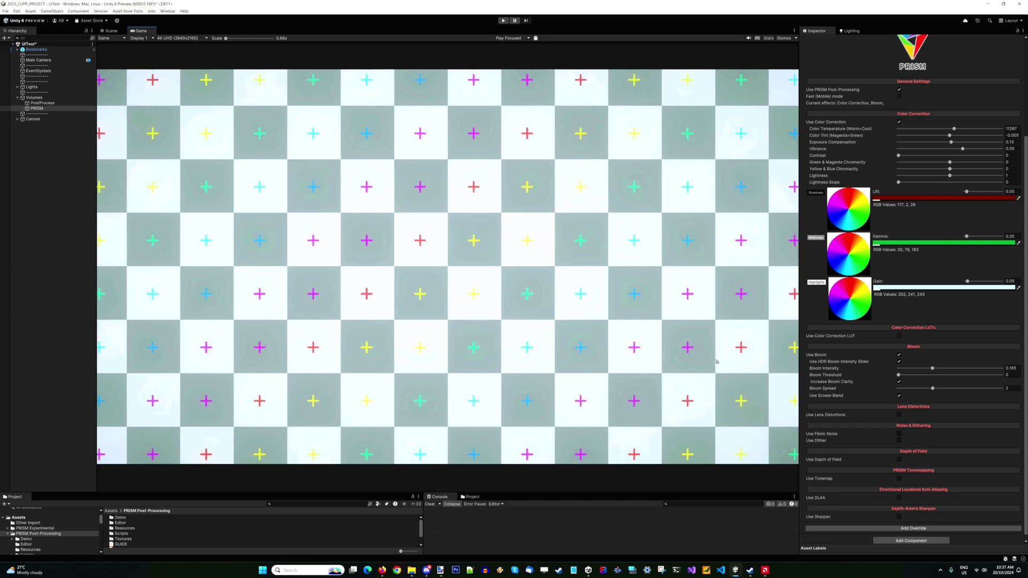
Turn off Increase Bloom Clarity, keep the threshold at 0, and lower intensity to 0.119.
{"action": "scroll", "coordinate": [847, 360], "scroll_direction": "down", "scroll_amount": 1}
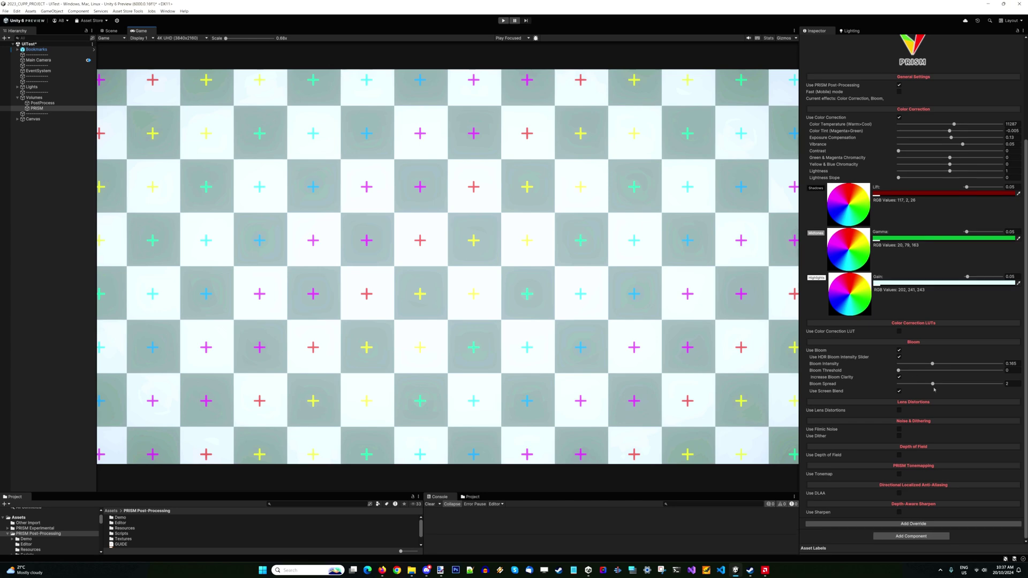
{"action": "left_click", "coordinate": [899, 378]}
{"action": "left_click_drag", "start_coordinate": [899, 373], "coordinate": [923, 376]}
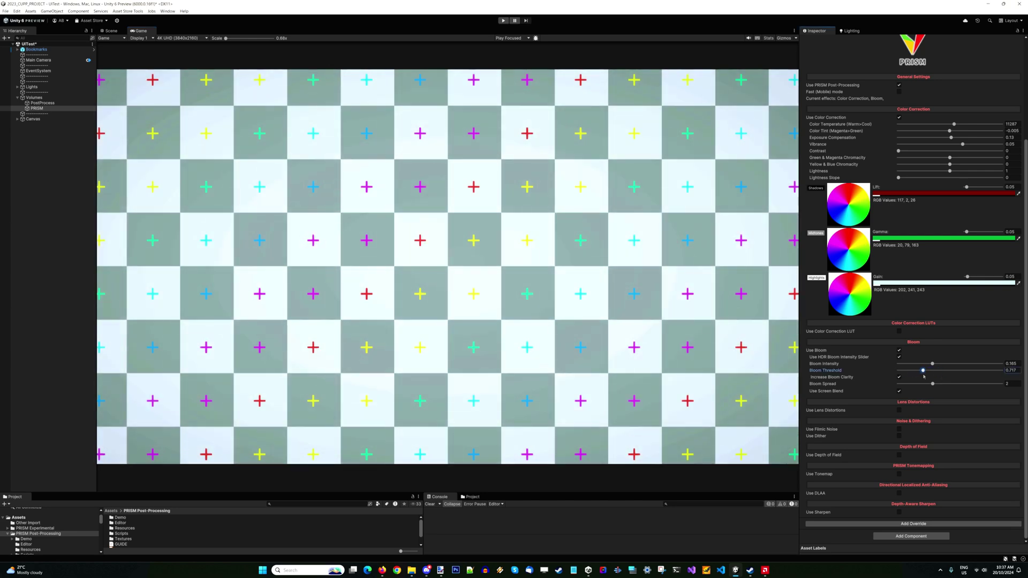
{"action": "key", "text": "ctrl+z"}
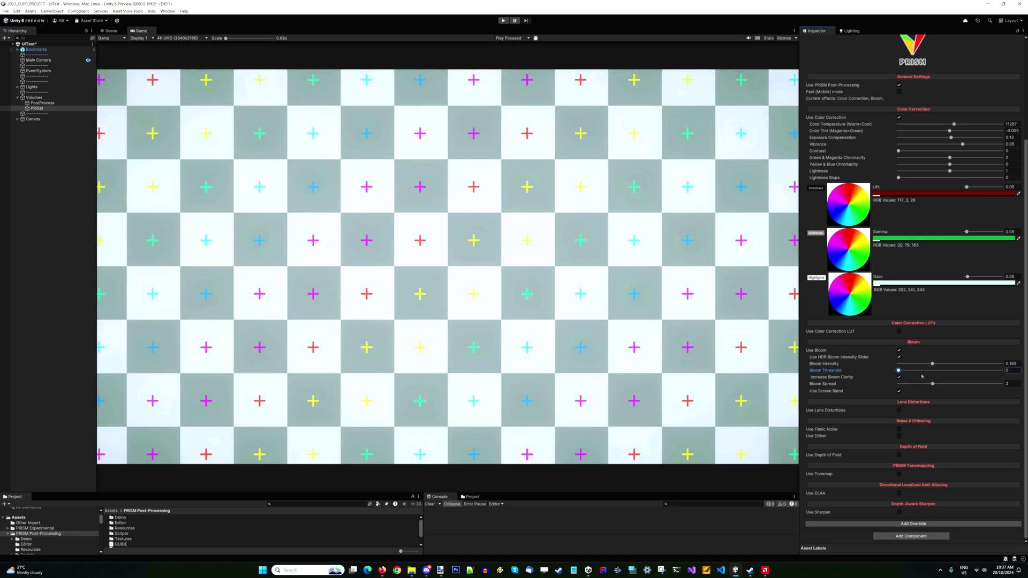
{"action": "left_click", "coordinate": [770, 340]}
{"action": "mouse_move", "coordinate": [939, 366]}
{"action": "left_mouse_down"}
{"action": "mouse_move", "coordinate": [900, 365]}
{"action": "mouse_move", "coordinate": [923, 370]}
{"action": "left_mouse_up"}
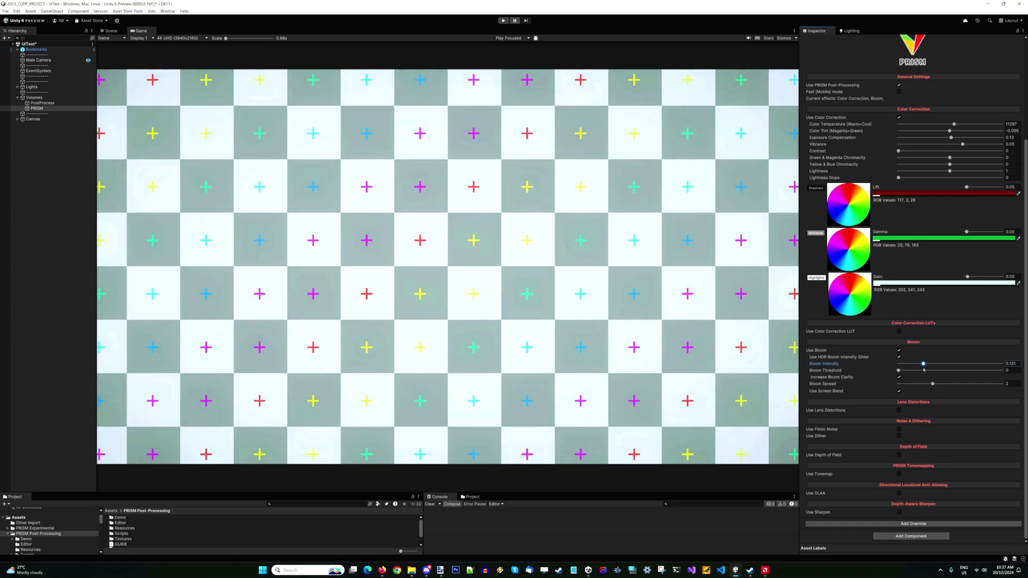
{"action": "left_click", "coordinate": [691, 348]}
Enable lens distortions with lens fringing, barrel and Petzval distortion all set to 0.
{"action": "left_click", "coordinate": [898, 411]}
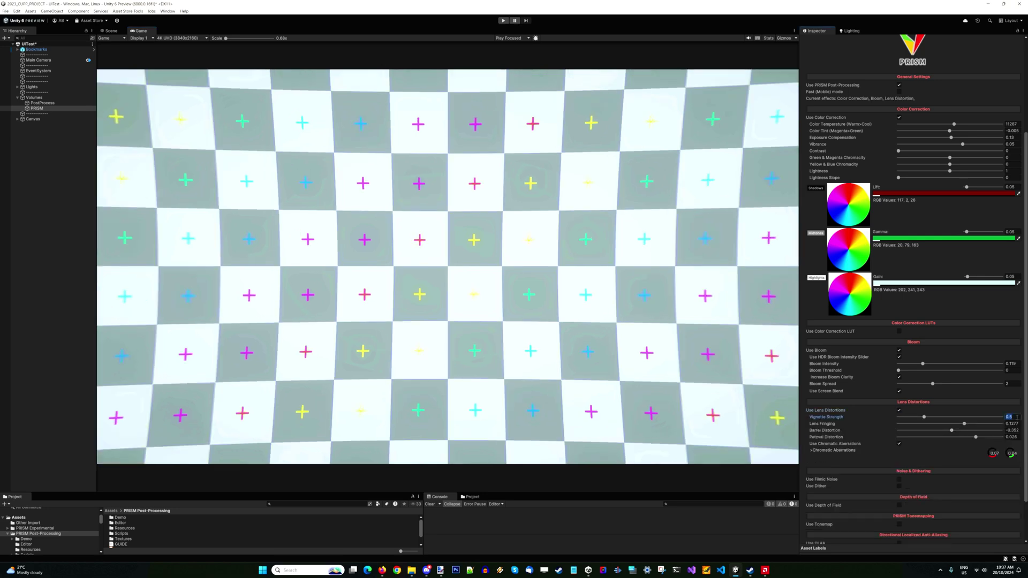
{"action": "key", "text": "Tab"}
{"action": "type", "text": "0"}
{"action": "key", "text": "Tab"}
{"action": "type", "text": "0"}
{"action": "key", "text": "Tab"}
{"action": "type", "text": "0"}
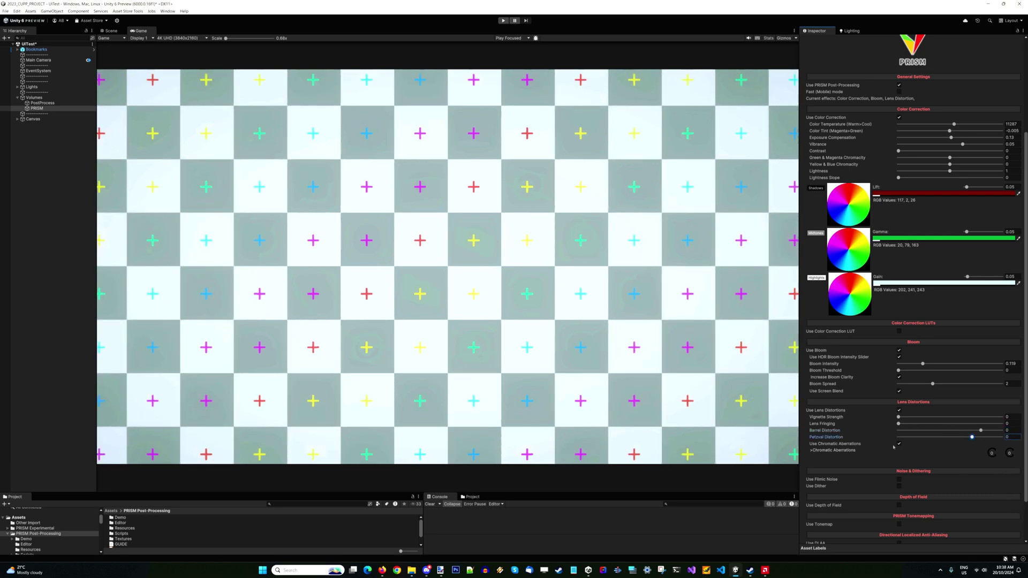
Set the vignette strength to 1.028.
{"action": "left_click_drag", "start_coordinate": [899, 417], "coordinate": [956, 427]}
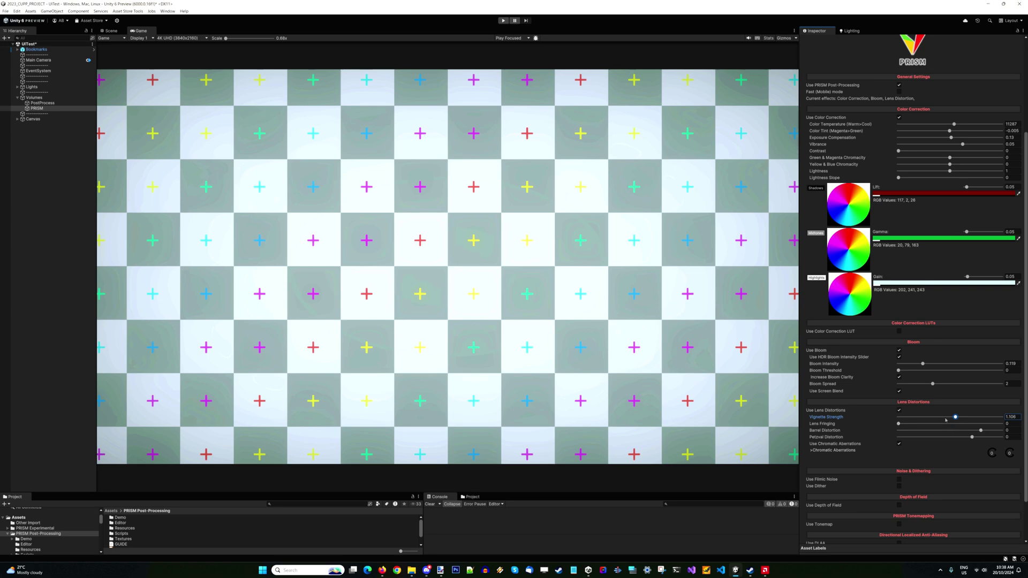
{"action": "left_click_drag", "start_coordinate": [958, 418], "coordinate": [952, 418]}
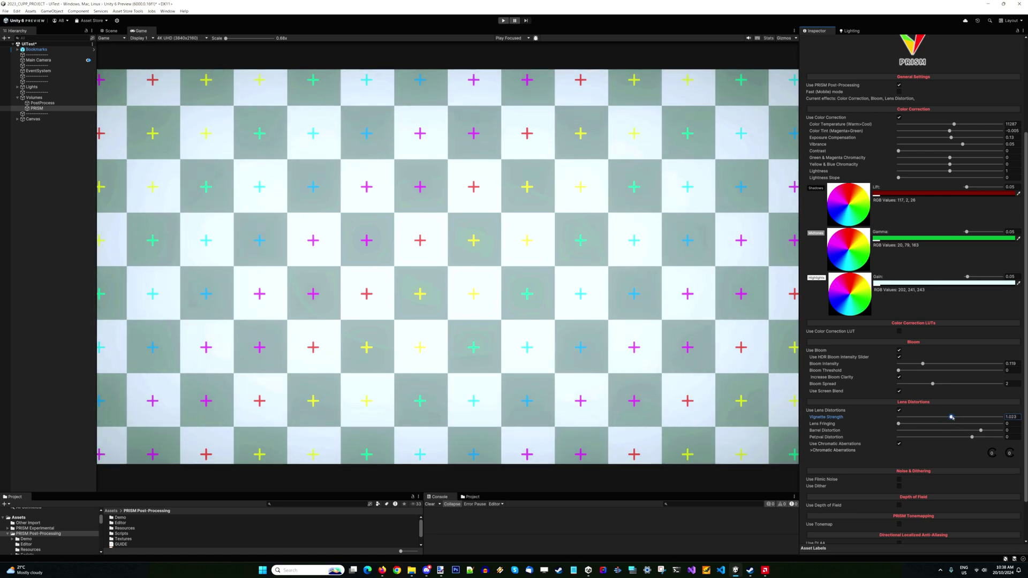
{"action": "left_click", "coordinate": [819, 407]}
Set lens fringing to about 0.0648, zooming the Game view to check the crosses.
{"action": "left_click_drag", "start_coordinate": [899, 424], "coordinate": [972, 438]}
{"action": "scroll", "coordinate": [623, 387], "scroll_direction": "up", "scroll_amount": 10}
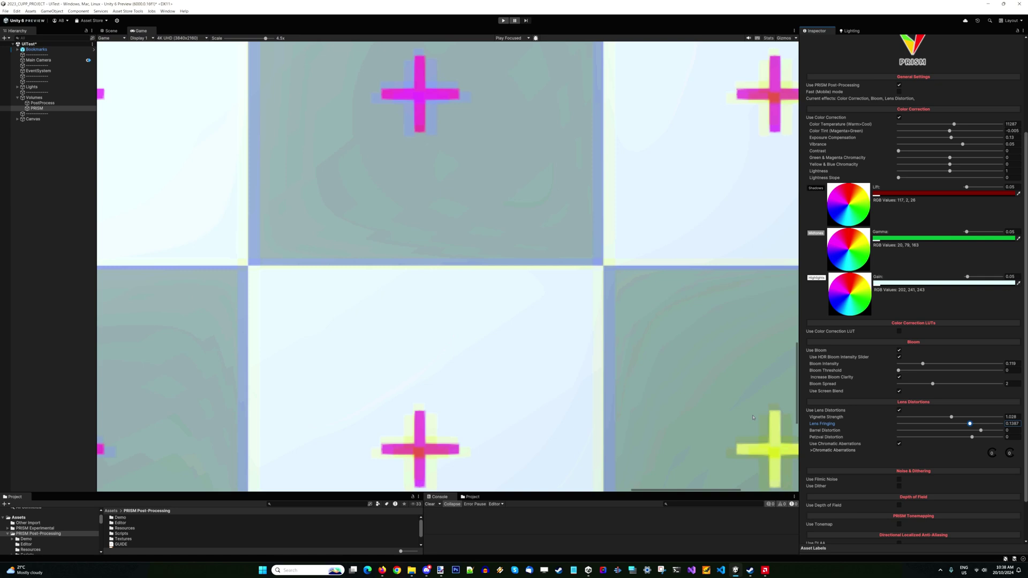
{"action": "left_click_drag", "start_coordinate": [971, 424], "coordinate": [933, 431]}
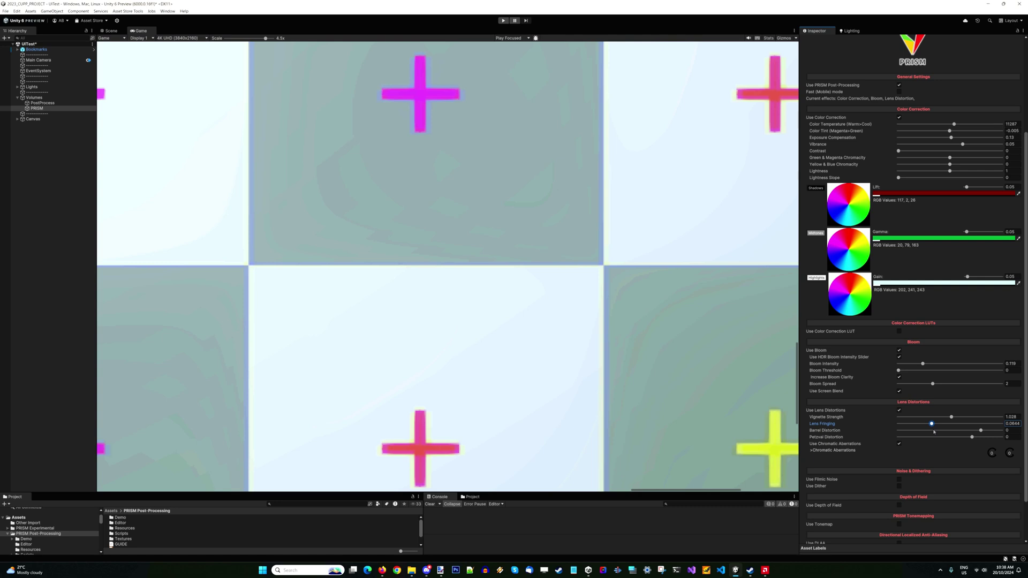
{"action": "scroll", "coordinate": [517, 317], "scroll_direction": "down", "scroll_amount": 5}
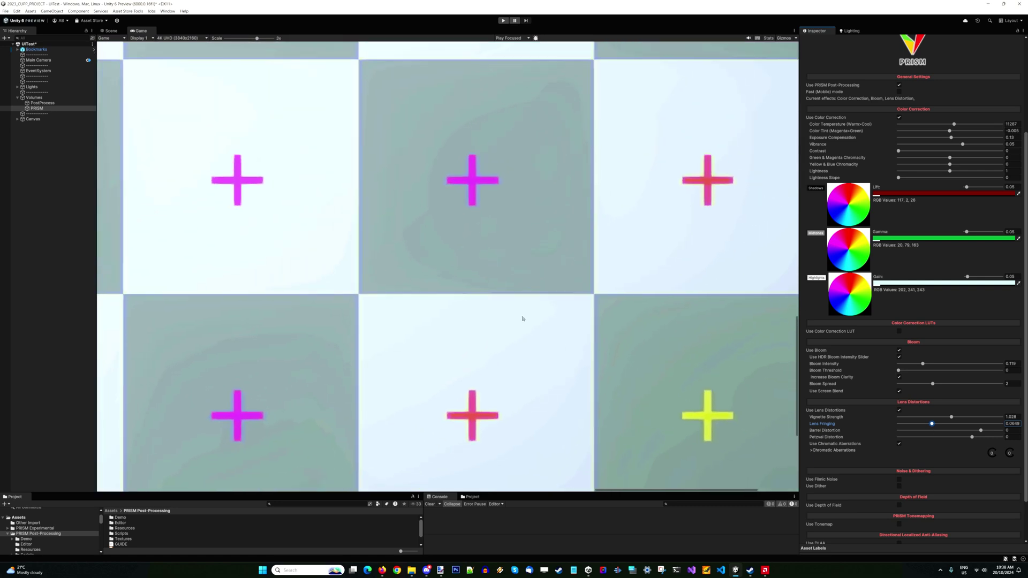
{"action": "scroll", "coordinate": [523, 318], "scroll_direction": "down", "scroll_amount": 8}
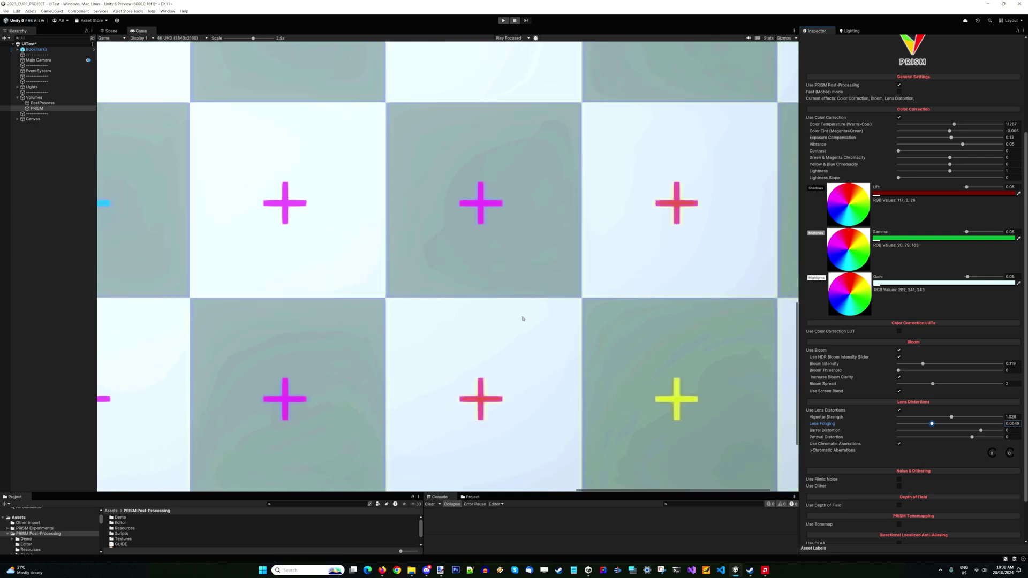
{"action": "scroll", "coordinate": [530, 322], "scroll_direction": "down", "scroll_amount": 1}
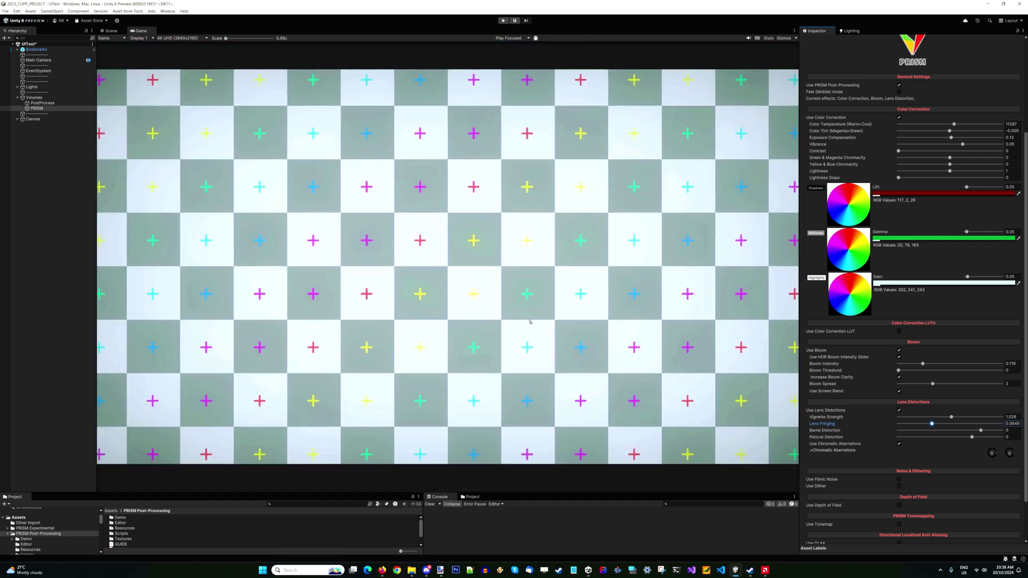
{"action": "left_click", "coordinate": [530, 323]}
Set barrel distortion to -0.039 and Petzval distortion to 0.145.
{"action": "mouse_move", "coordinate": [980, 430]}
{"action": "left_mouse_down"}
{"action": "mouse_move", "coordinate": [948, 431]}
{"action": "mouse_move", "coordinate": [988, 431]}
{"action": "mouse_move", "coordinate": [978, 434]}
{"action": "left_mouse_up"}
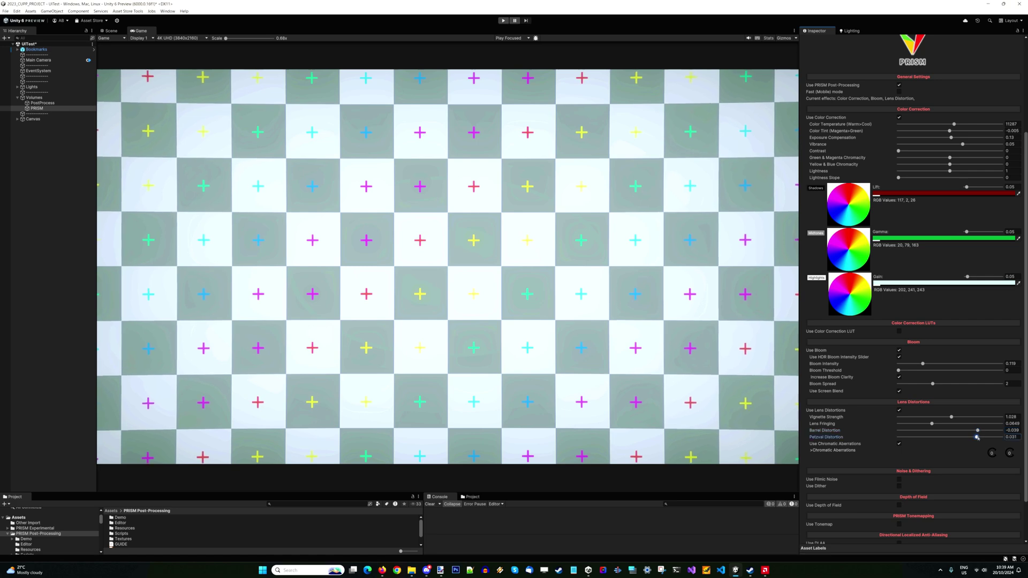
{"action": "left_click_drag", "start_coordinate": [972, 437], "coordinate": [994, 440]}
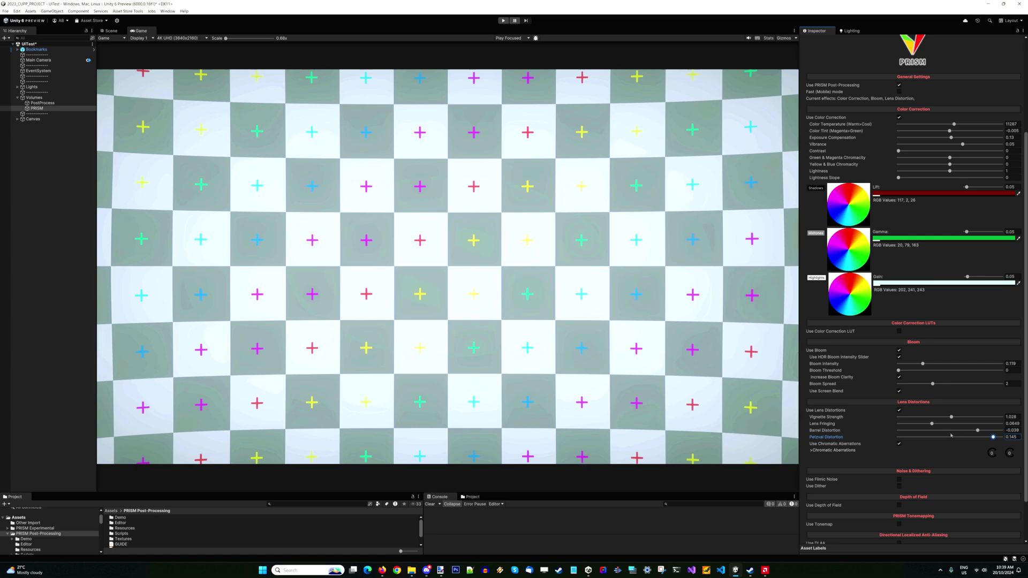
{"action": "left_click", "coordinate": [707, 426]}
Set the second chromatic aberration amount to about 0.2 and the first to 0.
{"action": "left_click_drag", "start_coordinate": [992, 454], "coordinate": [980, 393]}
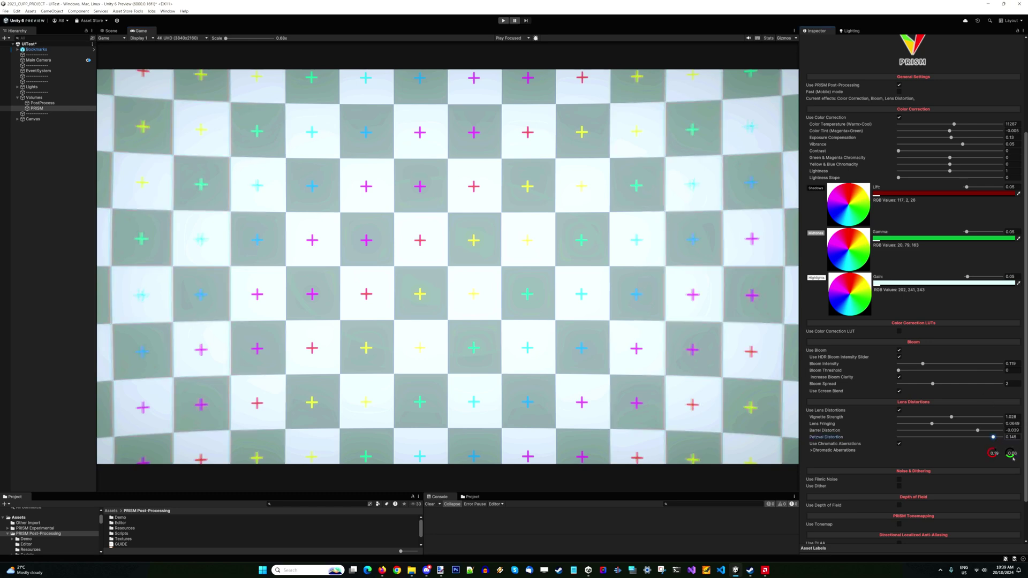
{"action": "left_click_drag", "start_coordinate": [1013, 458], "coordinate": [972, 391]}
{"action": "left_click_drag", "start_coordinate": [995, 458], "coordinate": [990, 400]}
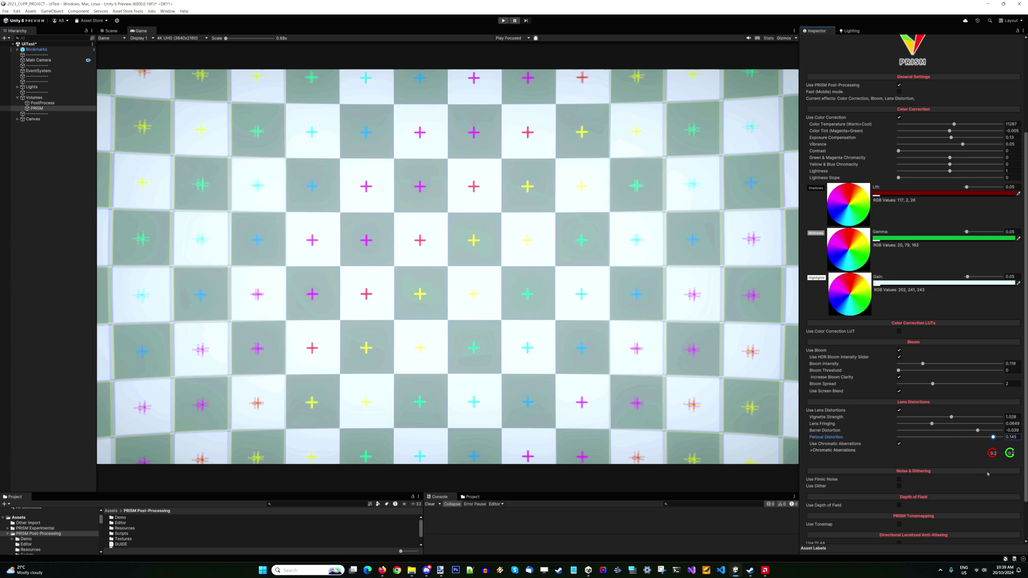
{"action": "left_click_drag", "start_coordinate": [993, 454], "coordinate": [1012, 460]}
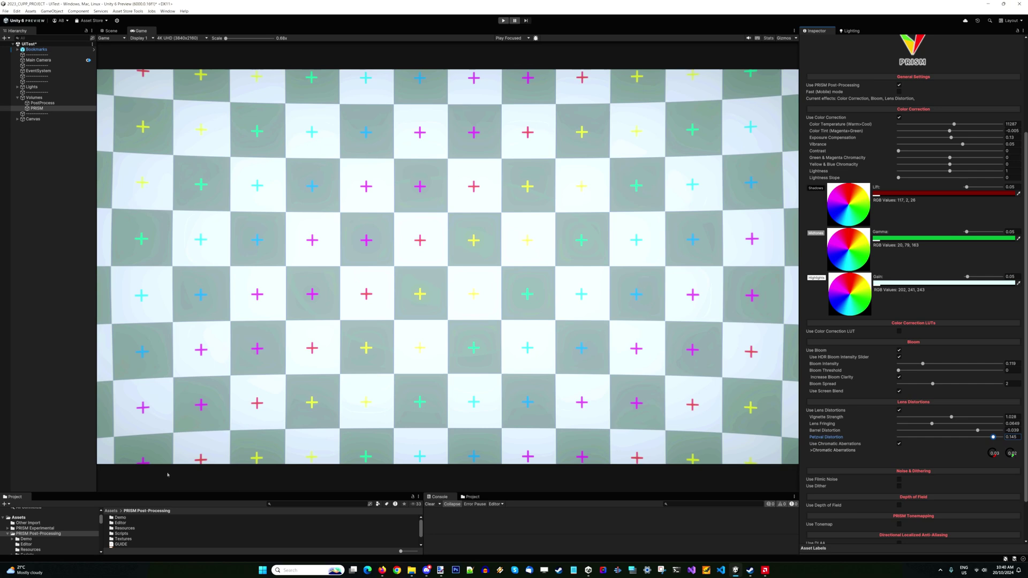
{"action": "left_click", "coordinate": [176, 442]}
{"action": "scroll", "coordinate": [172, 442], "scroll_direction": "up", "scroll_amount": 10}
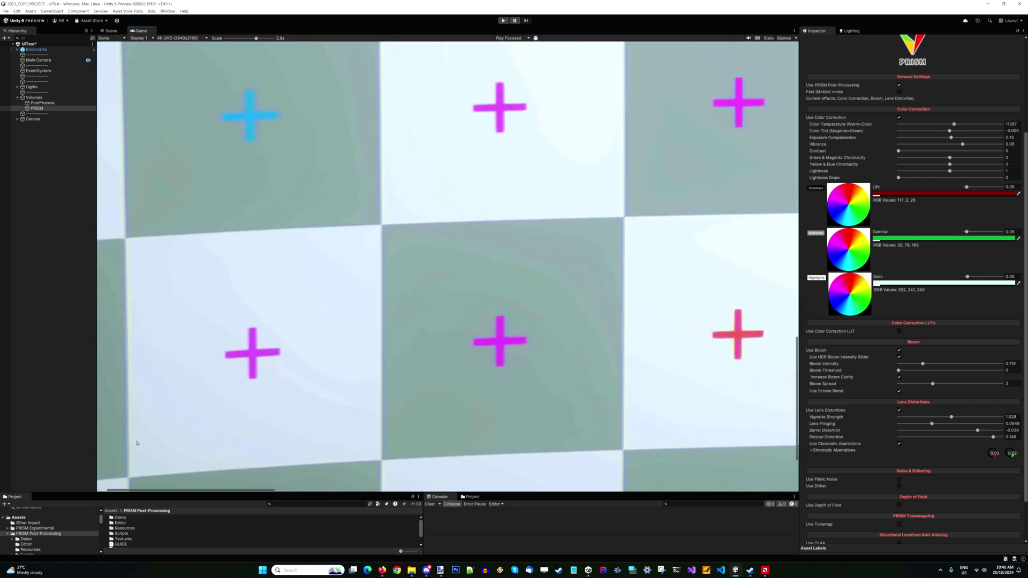
{"action": "scroll", "coordinate": [179, 394], "scroll_direction": "up", "scroll_amount": 3}
{"action": "scroll", "coordinate": [375, 321], "scroll_direction": "down", "scroll_amount": 5}
{"action": "scroll", "coordinate": [330, 351], "scroll_direction": "up", "scroll_amount": 5}
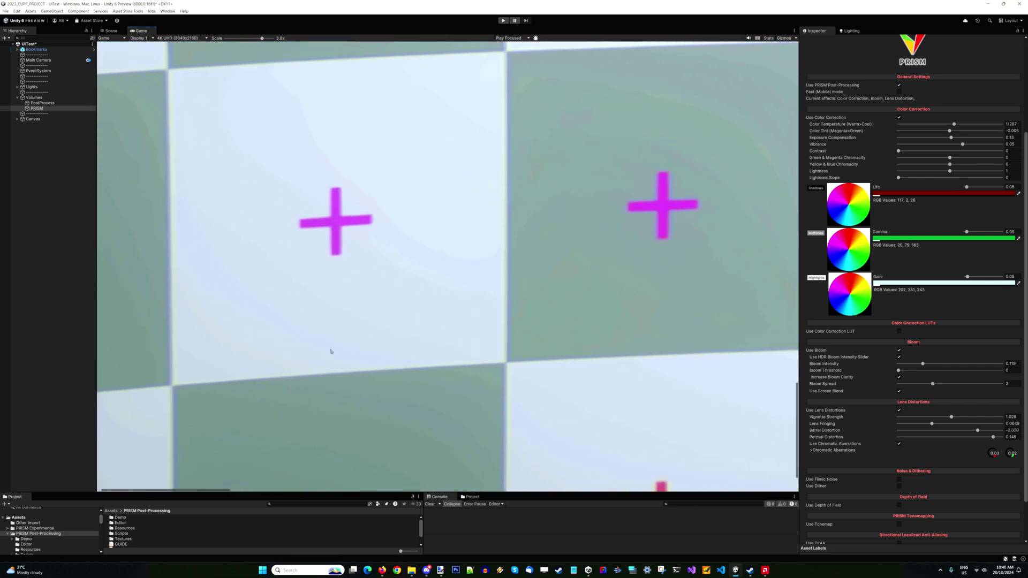
{"action": "scroll", "coordinate": [362, 355], "scroll_direction": "down", "scroll_amount": 1}
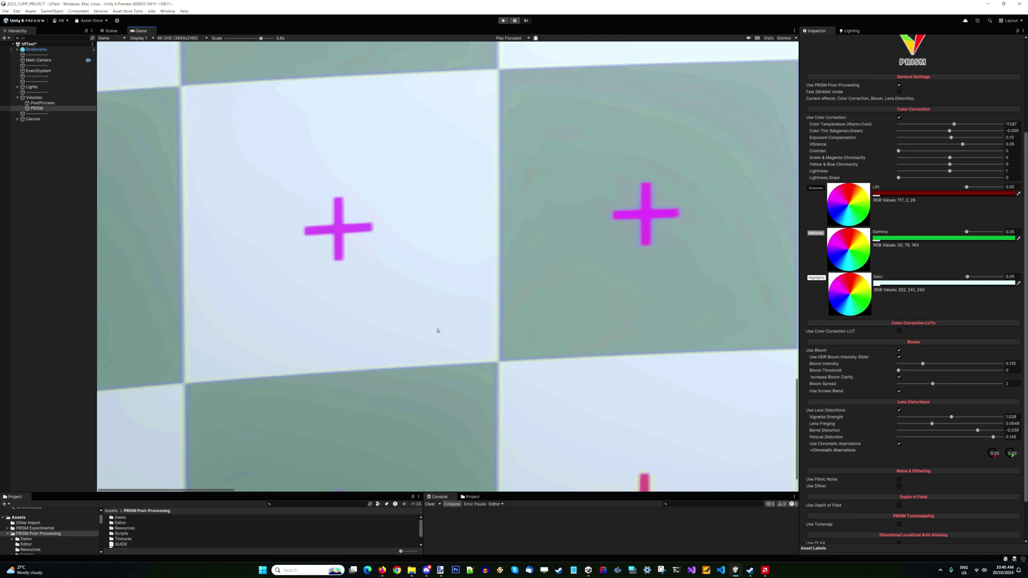
{"action": "scroll", "coordinate": [399, 311], "scroll_direction": "down", "scroll_amount": 15}
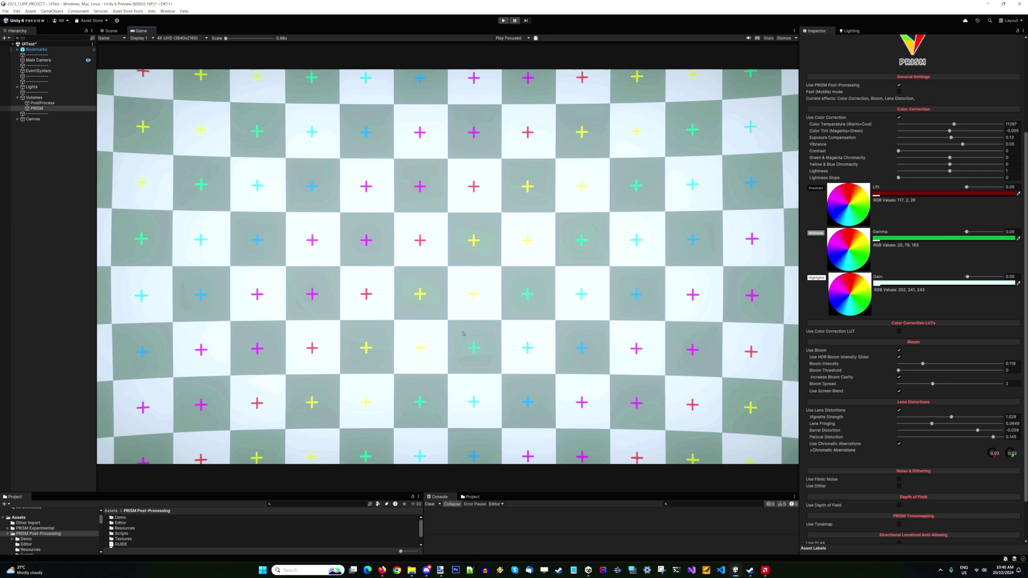
{"action": "scroll", "coordinate": [904, 405], "scroll_direction": "down", "scroll_amount": 1}
{"action": "scroll", "coordinate": [426, 264], "scroll_direction": "up", "scroll_amount": 12}
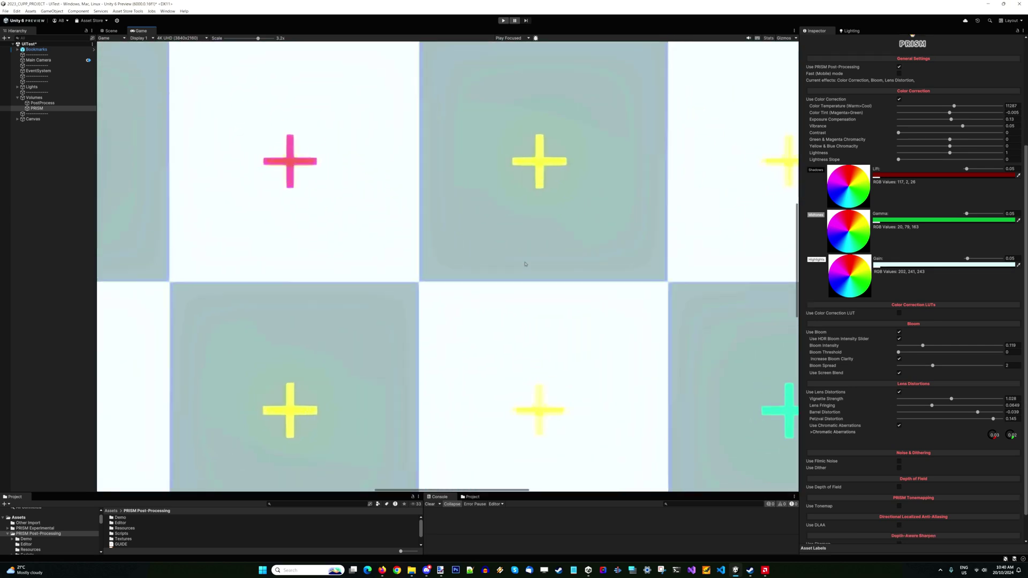
{"action": "scroll", "coordinate": [498, 262], "scroll_direction": "down", "scroll_amount": 12}
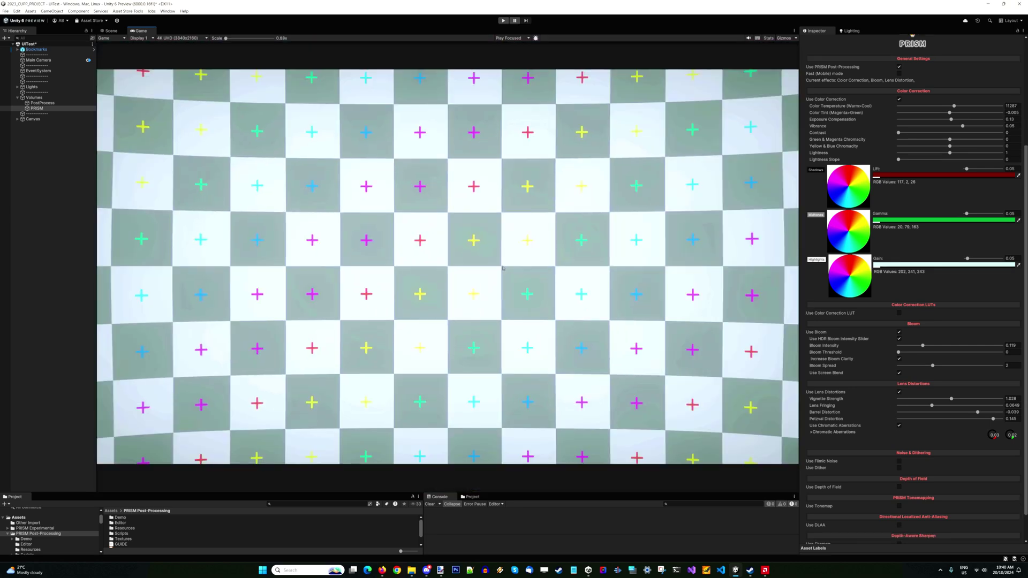
{"action": "scroll", "coordinate": [926, 401], "scroll_direction": "down", "scroll_amount": 2}
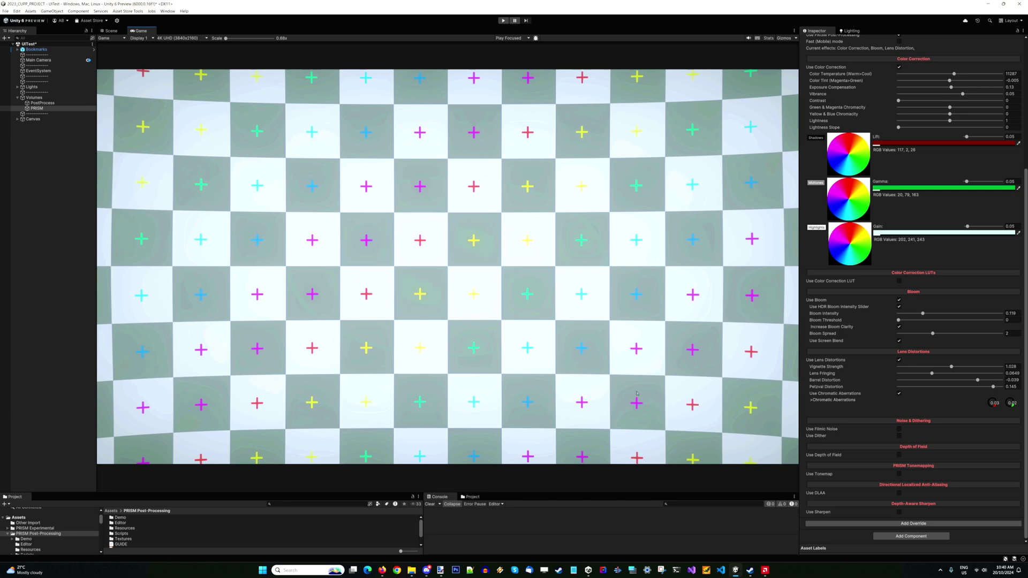
Try sharpening, switch it back off, and enable tonemapping instead.
{"action": "left_click", "coordinate": [899, 512]}
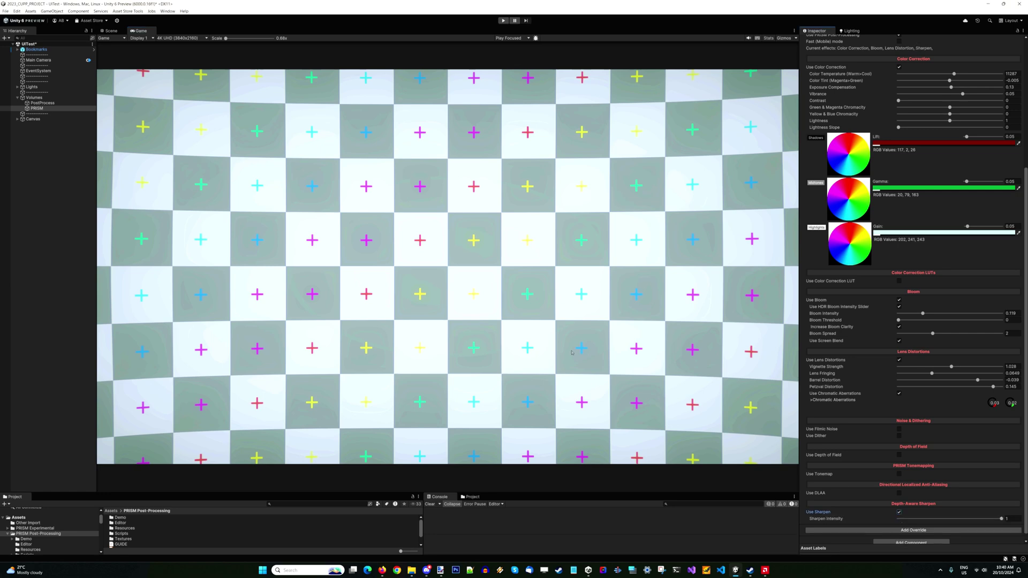
{"action": "scroll", "coordinate": [481, 282], "scroll_direction": "up", "scroll_amount": 4}
{"action": "scroll", "coordinate": [481, 283], "scroll_direction": "up", "scroll_amount": 5}
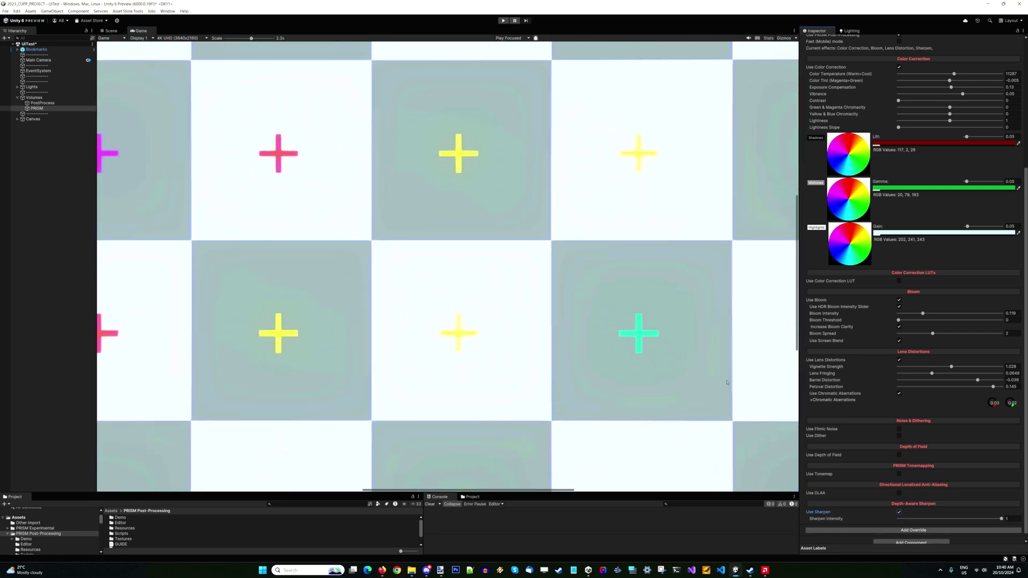
{"action": "scroll", "coordinate": [910, 479], "scroll_direction": "down", "scroll_amount": 1}
{"action": "left_click", "coordinate": [1001, 512]}
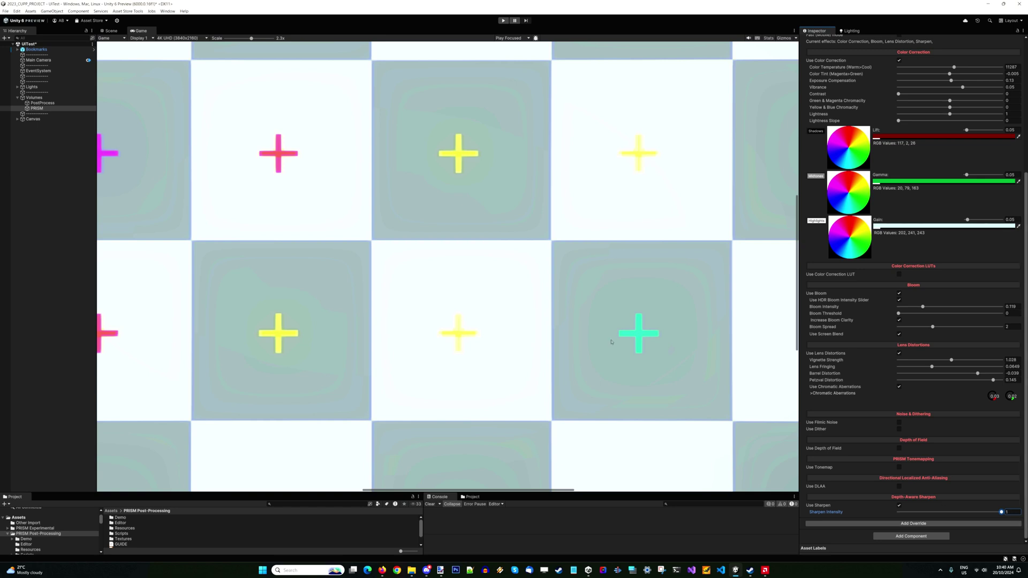
{"action": "scroll", "coordinate": [612, 342], "scroll_direction": "down", "scroll_amount": 6}
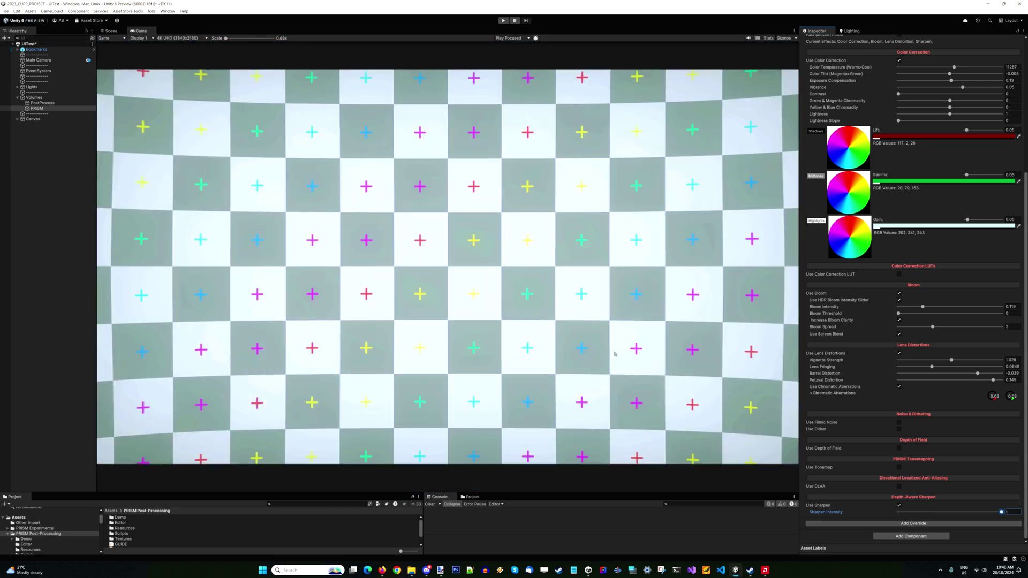
{"action": "left_click", "coordinate": [899, 506]}
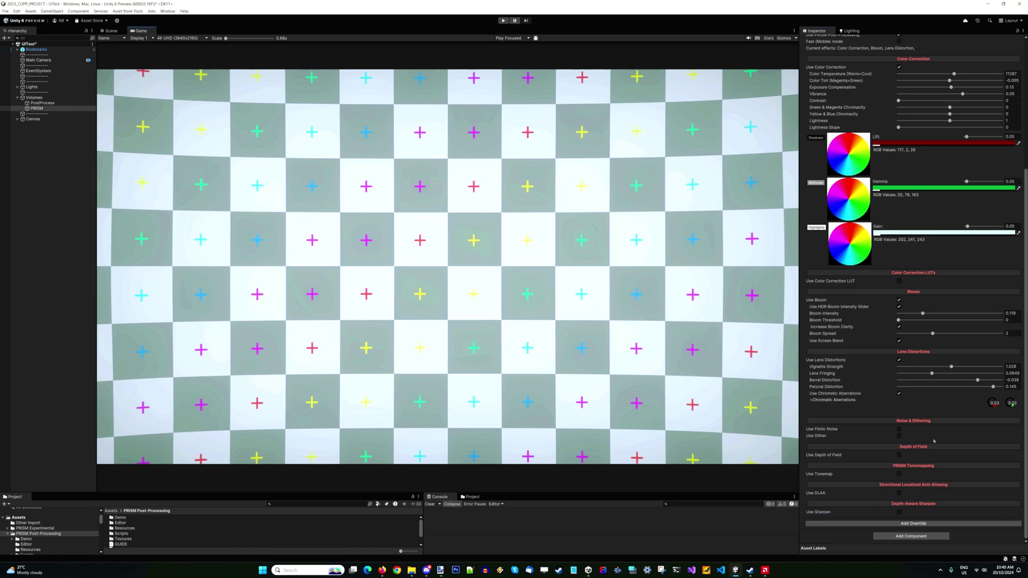
{"action": "left_click", "coordinate": [900, 475]}
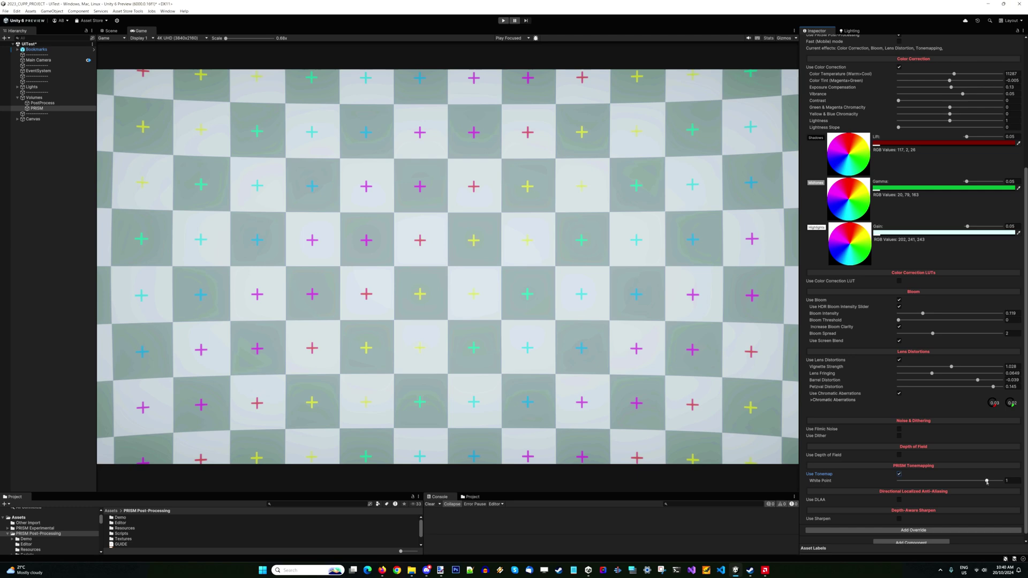
Lower the tonemap White Point to about 0.651.
{"action": "mouse_move", "coordinate": [986, 482]}
{"action": "left_mouse_down"}
{"action": "mouse_move", "coordinate": [966, 483]}
{"action": "mouse_move", "coordinate": [975, 486]}
{"action": "left_mouse_up"}
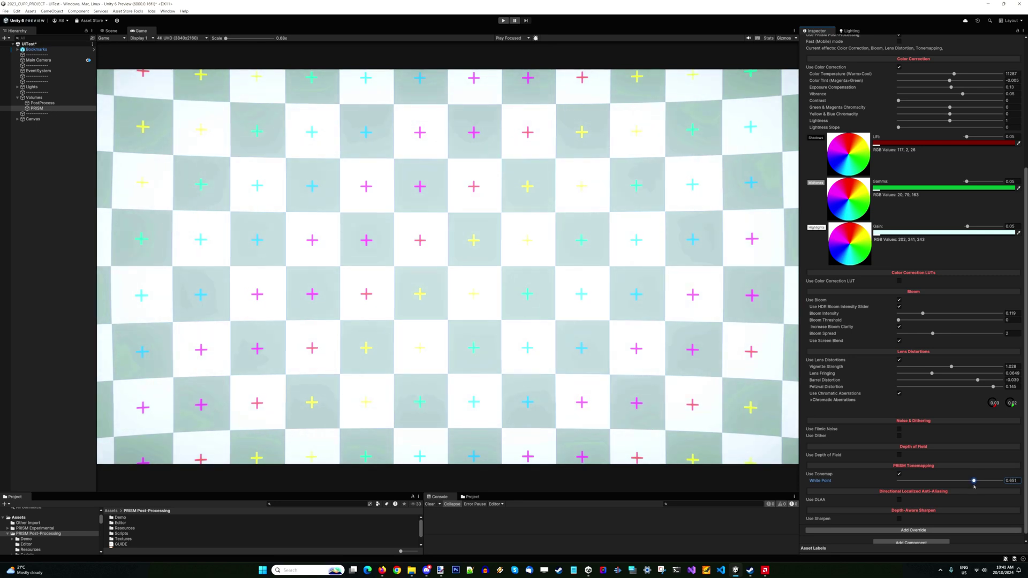
{"action": "left_click_drag", "start_coordinate": [974, 486], "coordinate": [974, 486]}
{"action": "scroll", "coordinate": [917, 473], "scroll_direction": "up", "scroll_amount": 8}
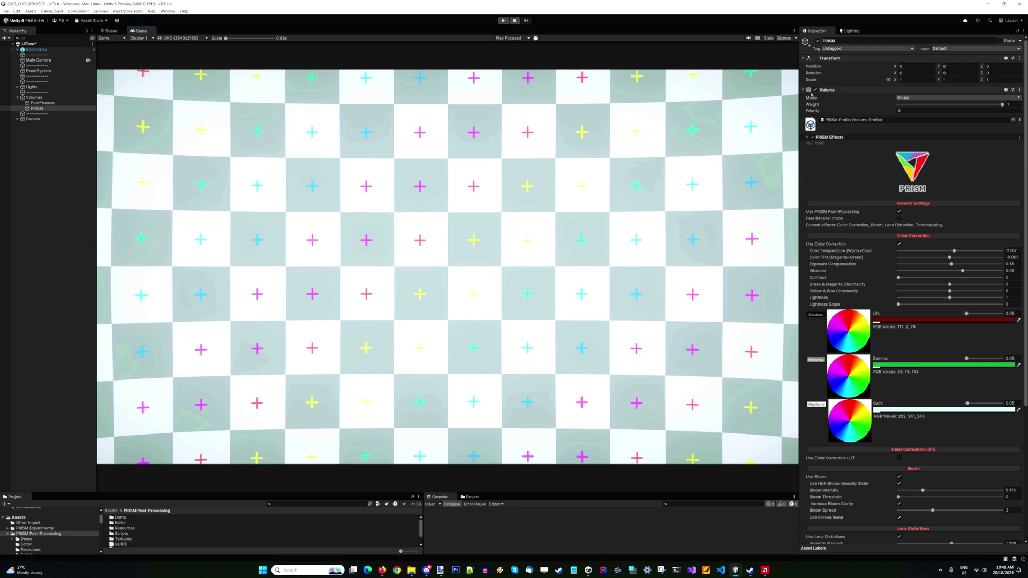
{"action": "left_click", "coordinate": [815, 89]}
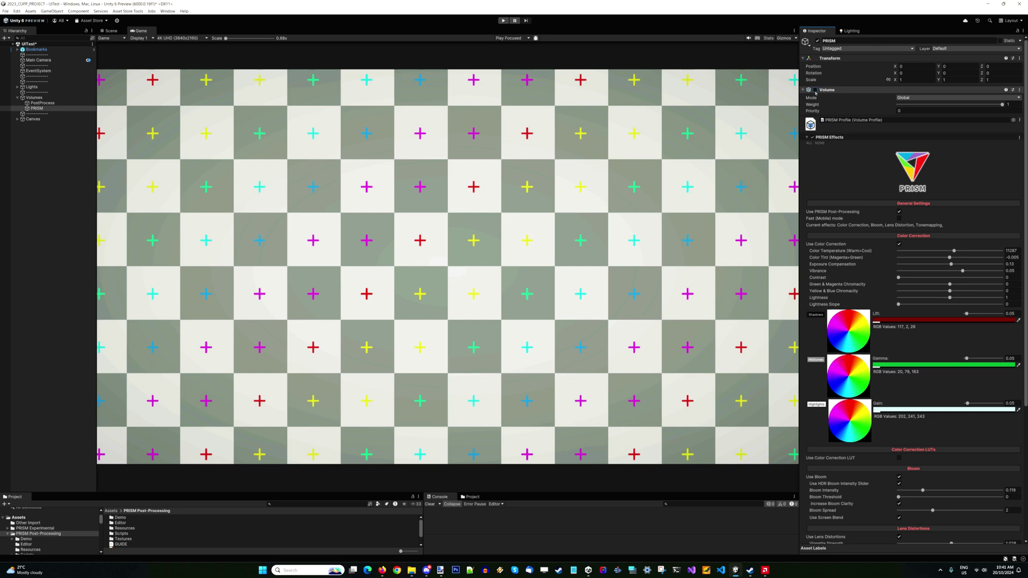
{"action": "left_click", "coordinate": [814, 91]}
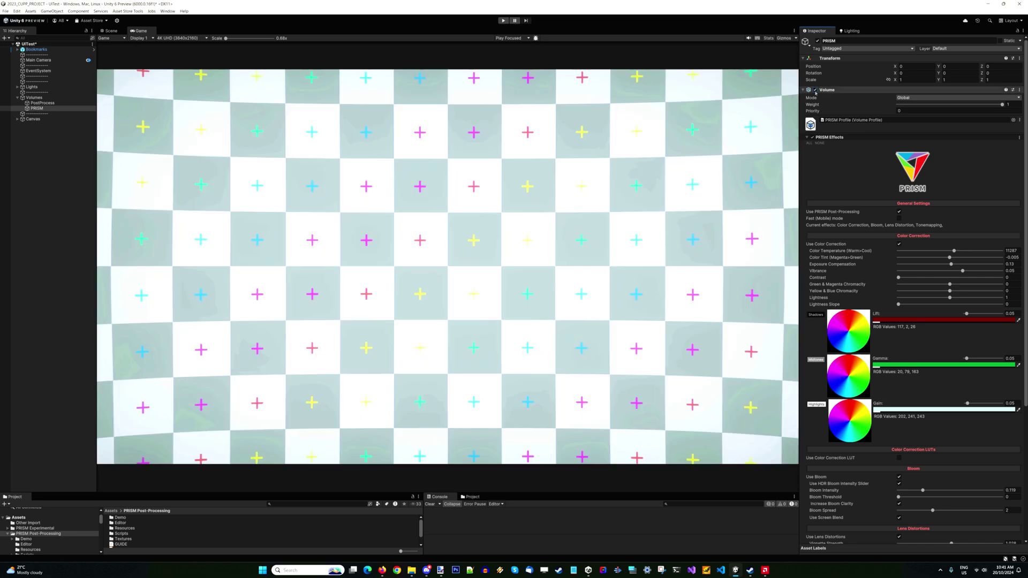
{"action": "scroll", "coordinate": [817, 93], "scroll_direction": "down", "scroll_amount": 1}
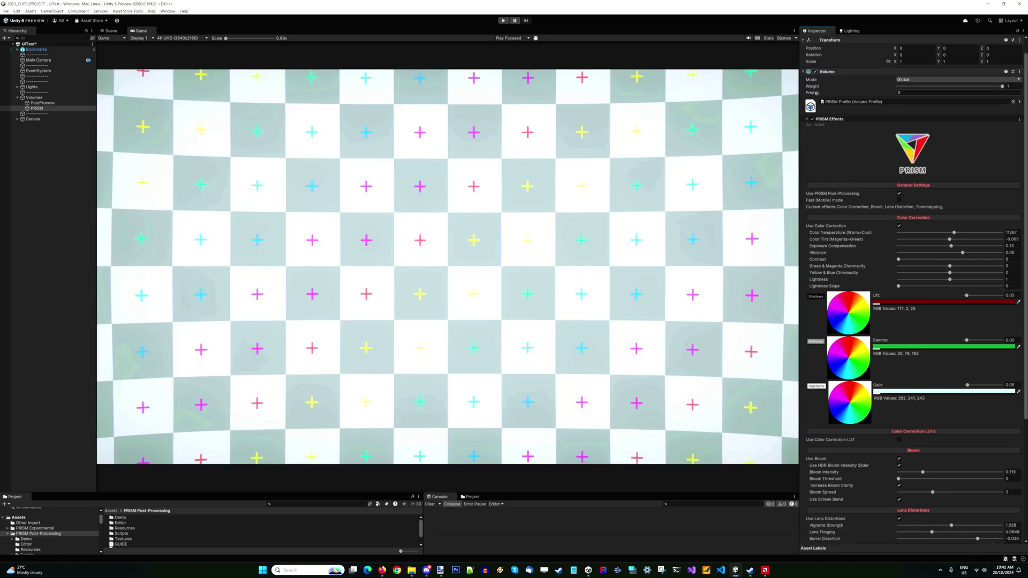